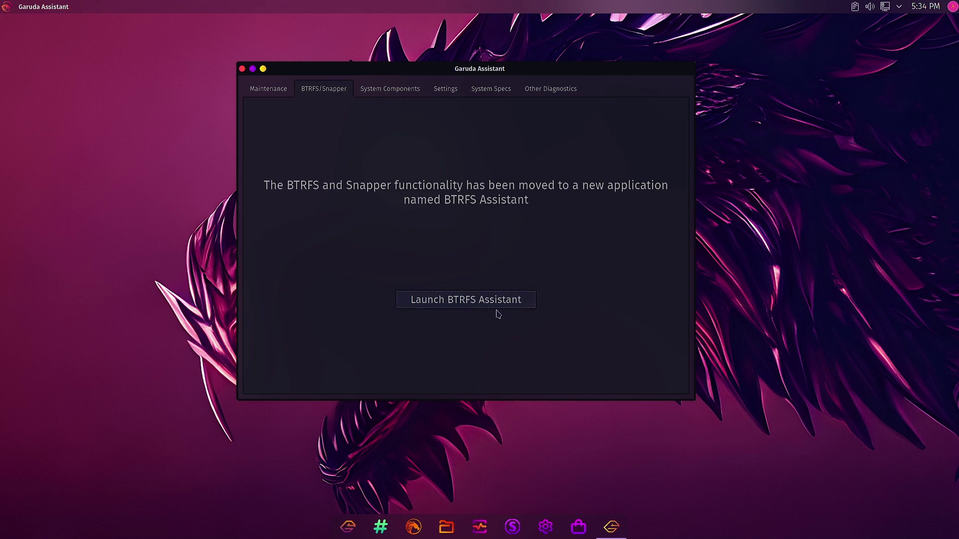
# Launch Btrfs Assistant, authenticate with the password, and move its window up and left.
pyautogui.click(456, 305)
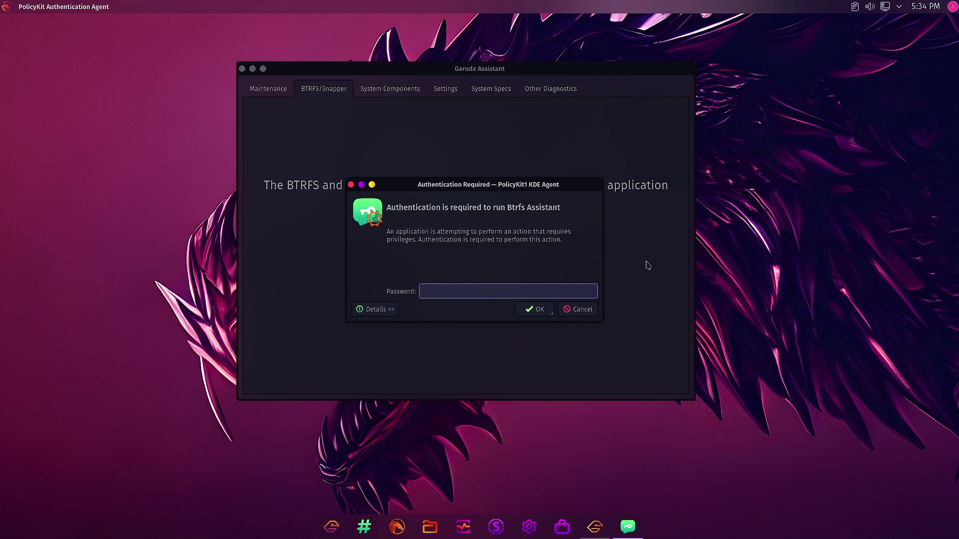
pyautogui.write('••••••')
pyautogui.press('Return')
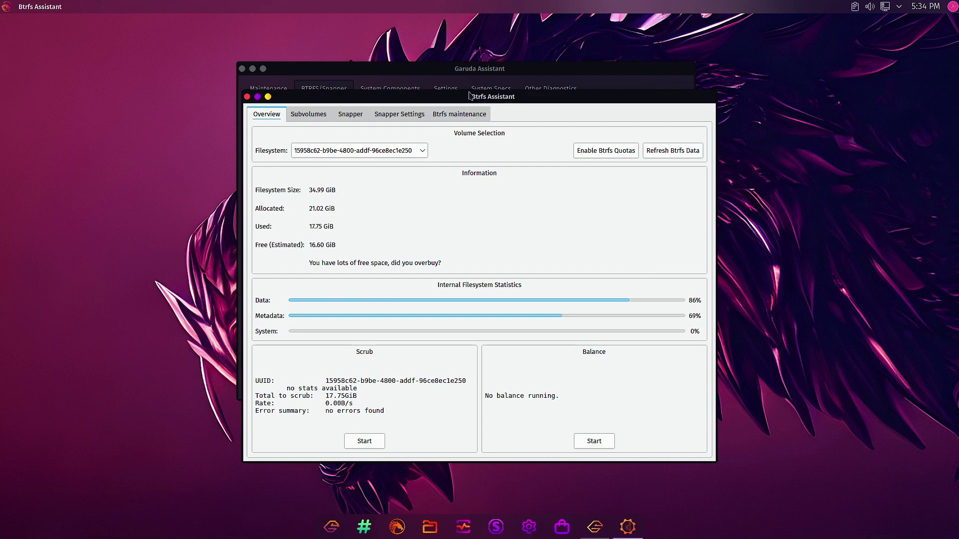
pyautogui.moveTo(467, 98); pyautogui.dragTo(455, 74)
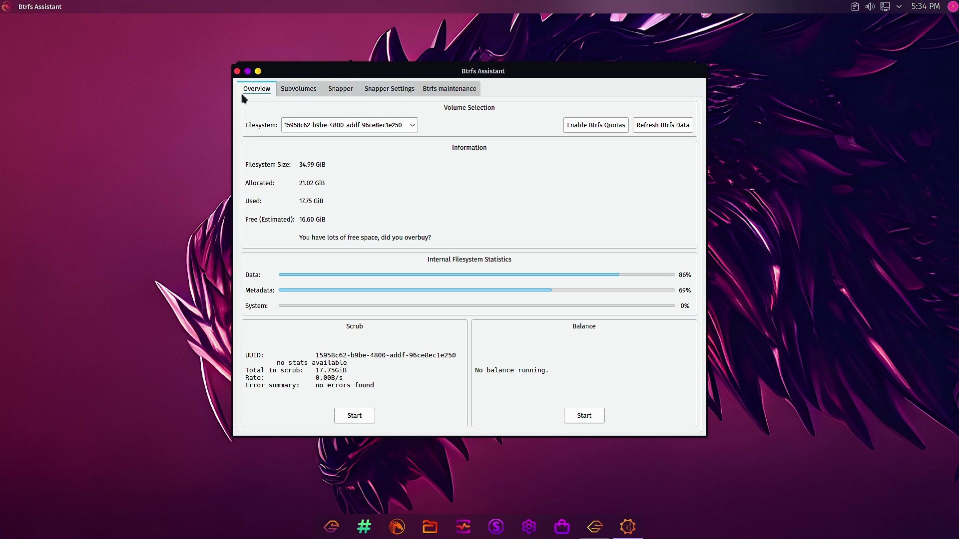
pyautogui.click(292, 94)
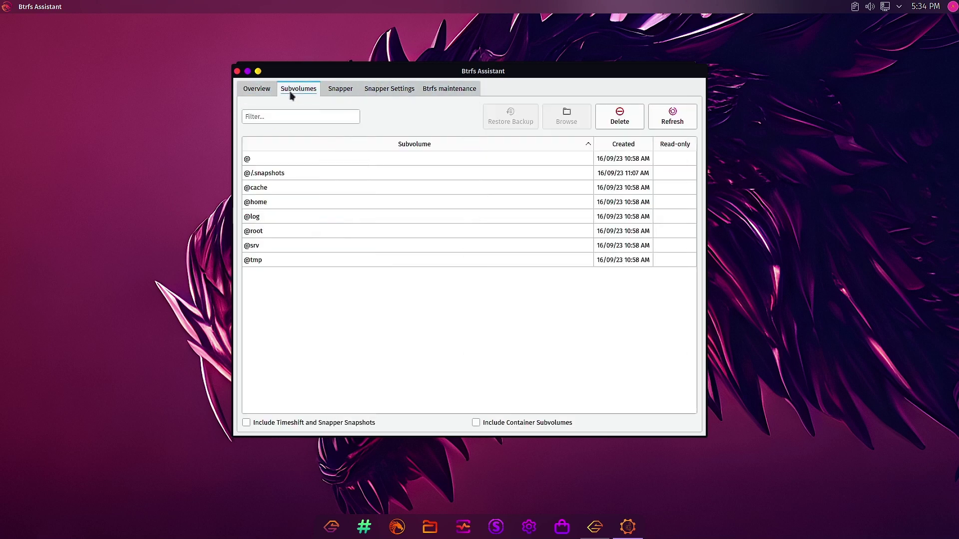
pyautogui.click(351, 95)
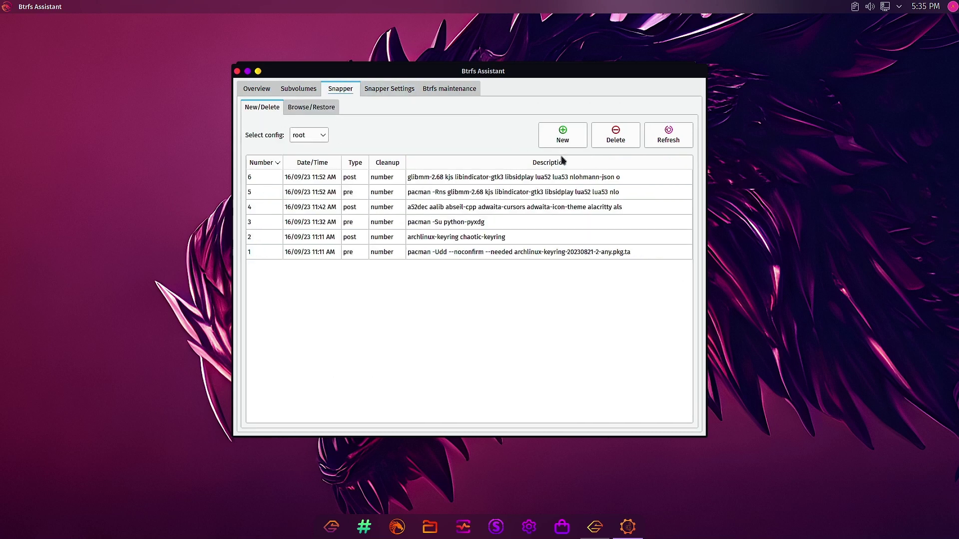
pyautogui.click(396, 90)
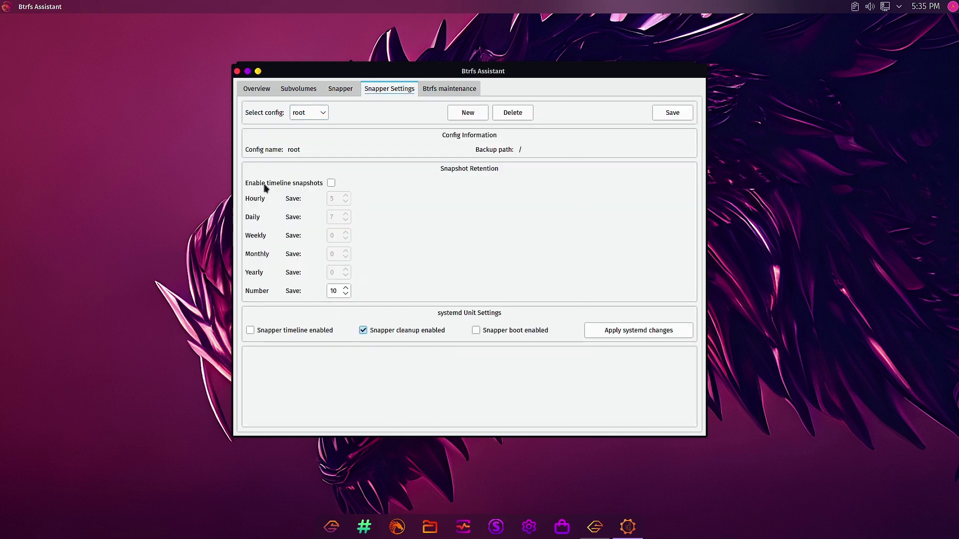
pyautogui.click(444, 94)
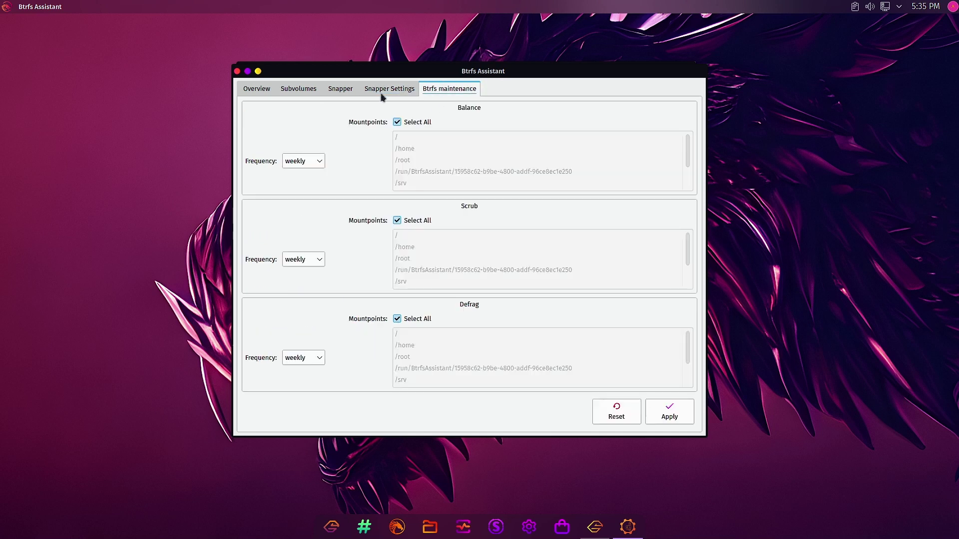
pyautogui.click(264, 92)
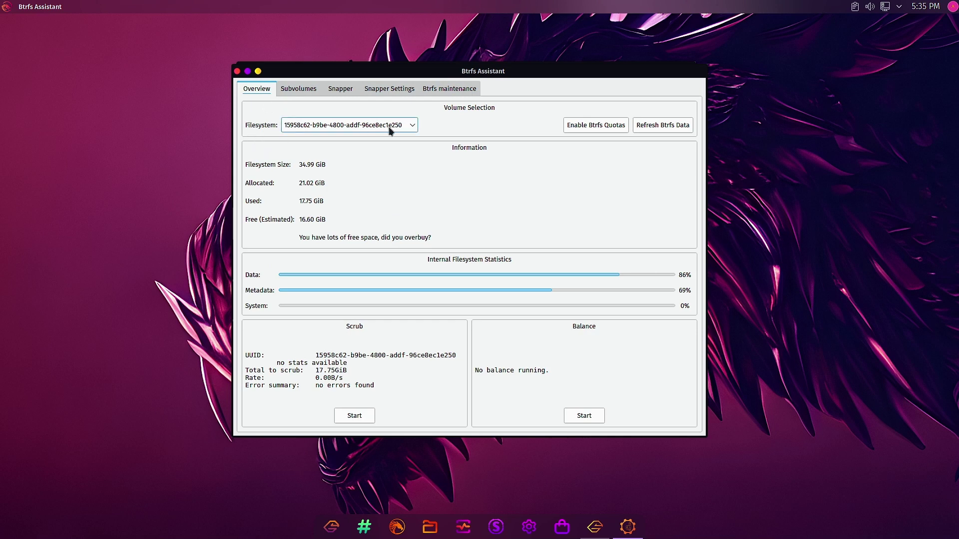
pyautogui.click(413, 130)
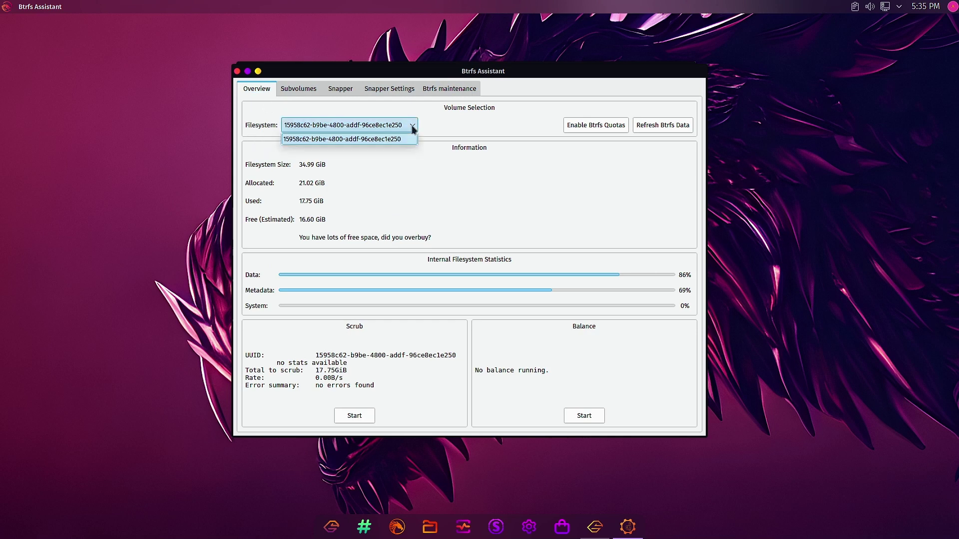
pyautogui.click(412, 129)
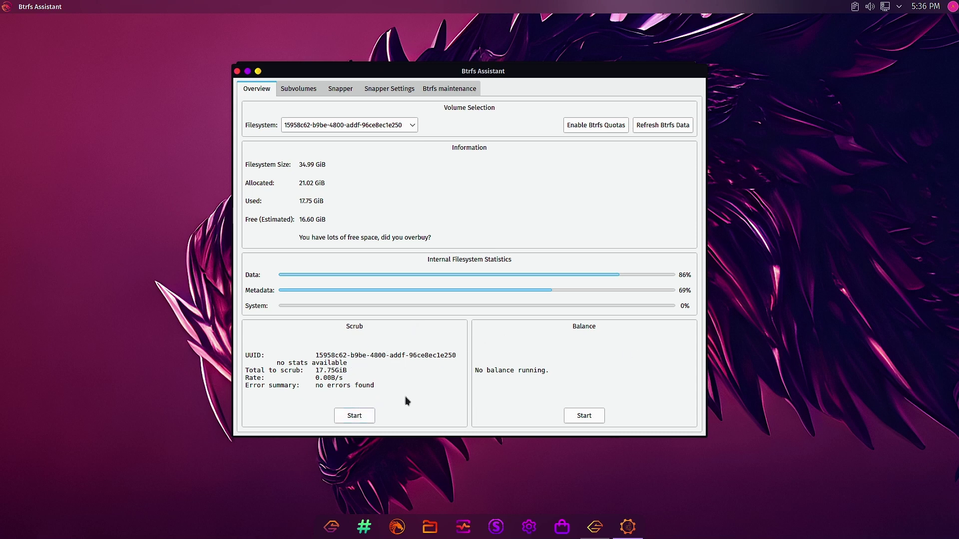
# Start a scrub of the filesystem from the Overview's Scrub panel.
pyautogui.click(357, 419)
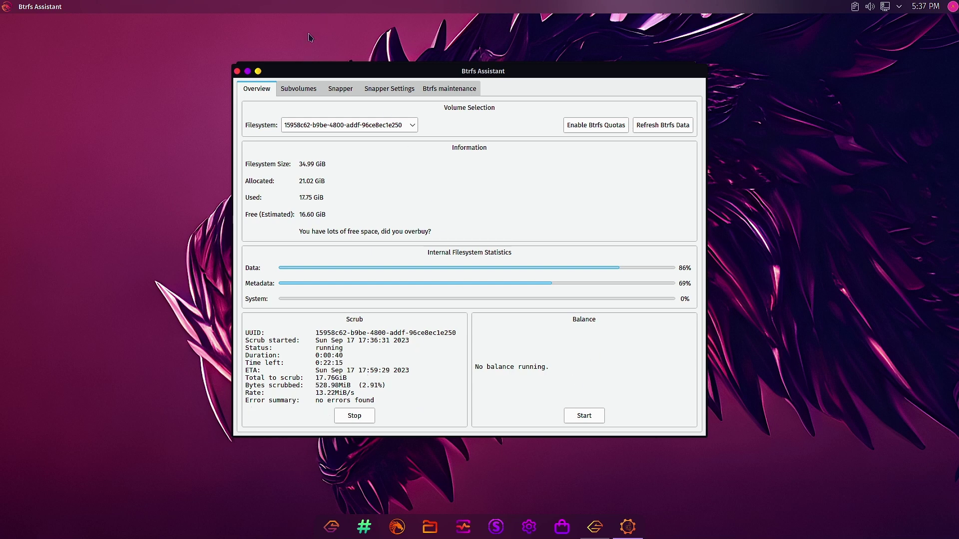
# Browse the Subvolumes list, then show the root config's Snapper snapshots.
pyautogui.click(296, 90)
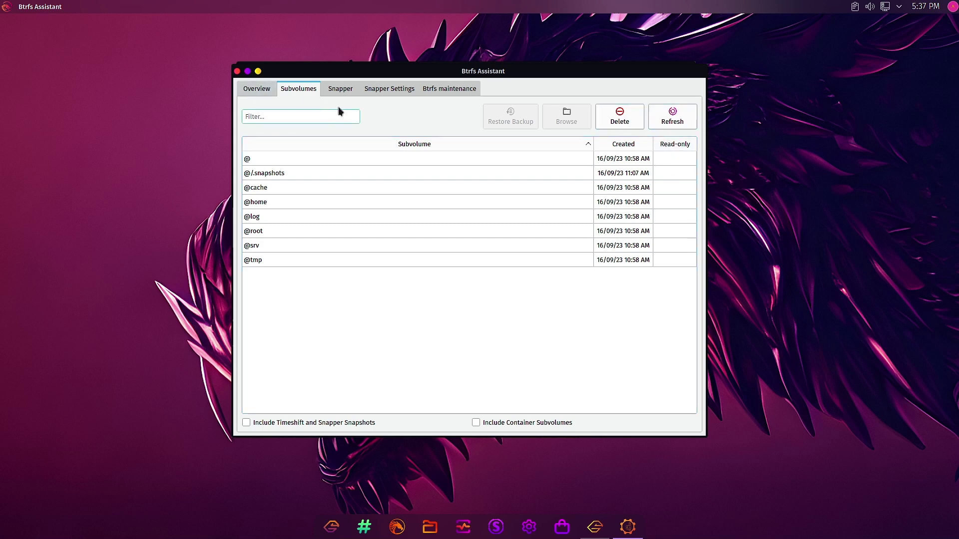
pyautogui.click(341, 90)
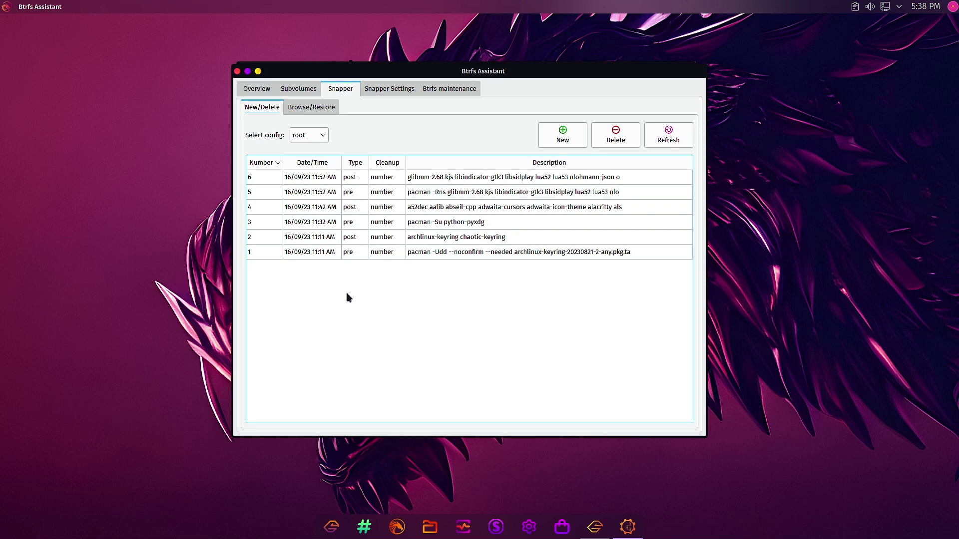
# Keep the root config selected, refresh the snapshot list, and abandon a new manual snapshot.
pyautogui.click(323, 137)
pyautogui.click(324, 138)
pyautogui.click(668, 133)
pyautogui.click(566, 138)
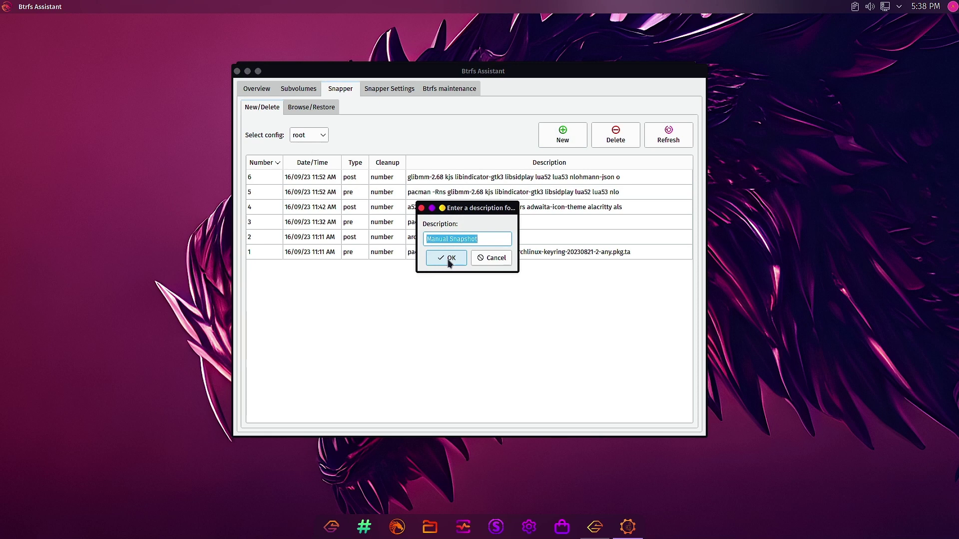
pyautogui.click(501, 259)
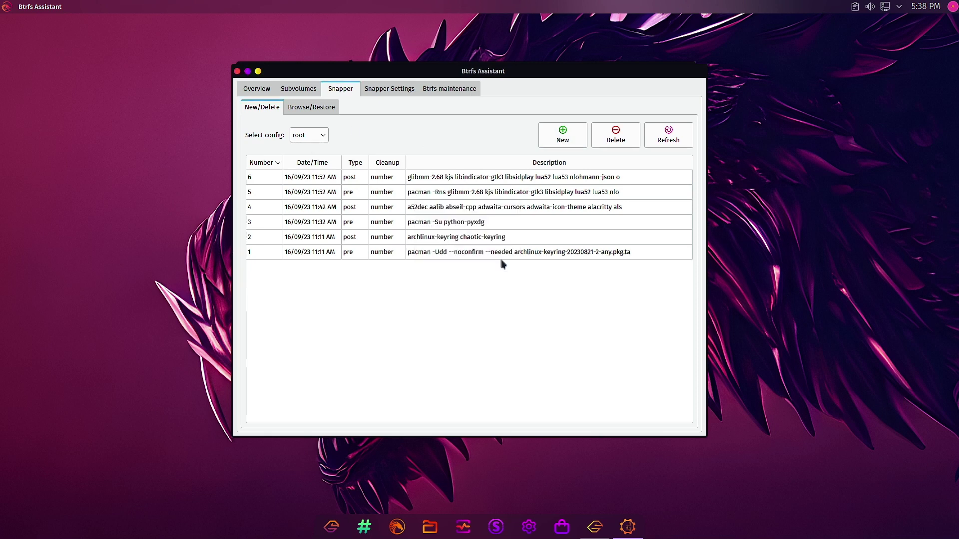
# Check the scrub on Overview, then show the root config's Snapper settings.
pyautogui.click(257, 89)
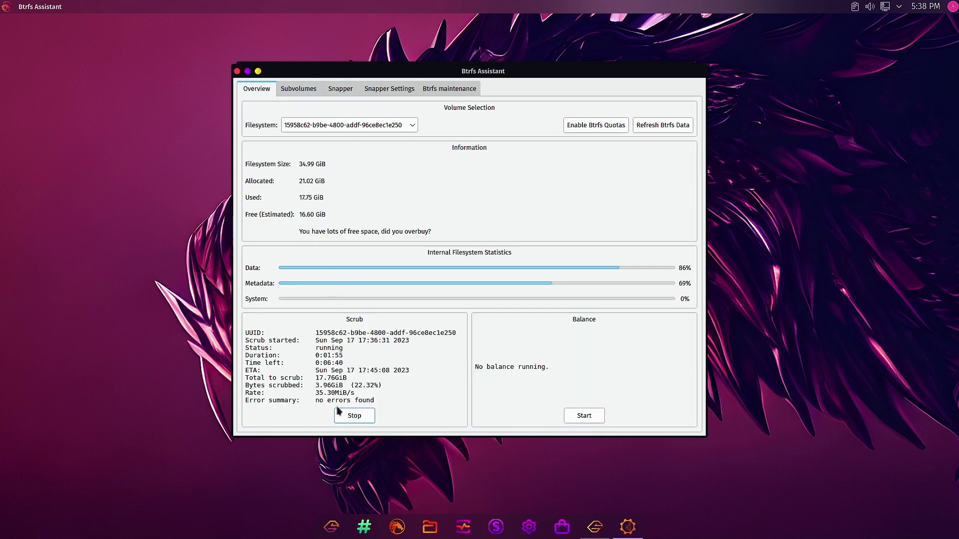
pyautogui.click(339, 91)
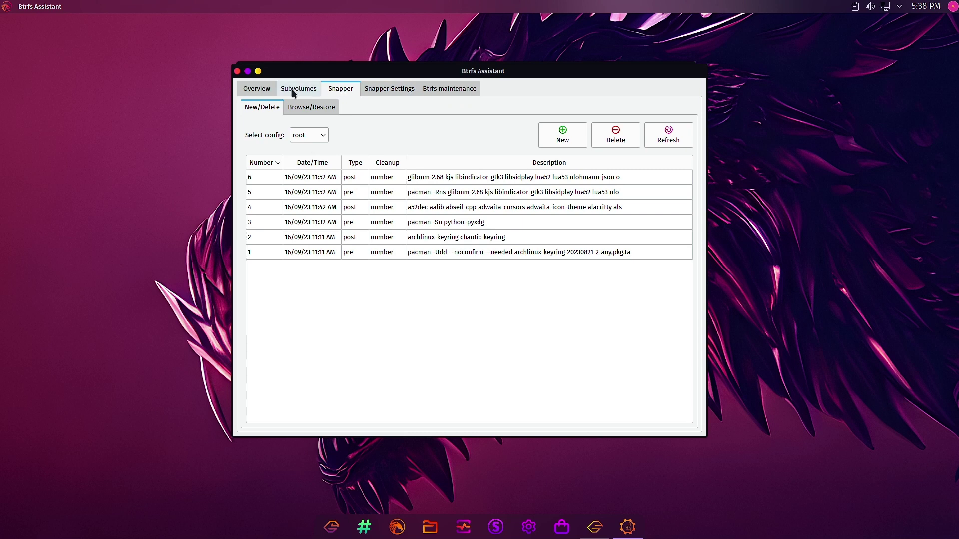
pyautogui.click(379, 92)
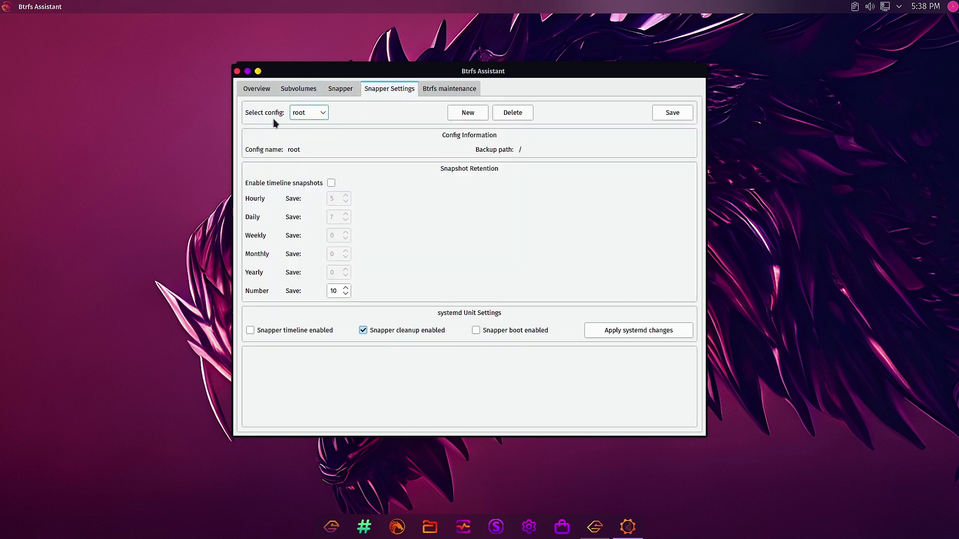
# Check the available snapper configs and keep root selected.
pyautogui.click(322, 116)
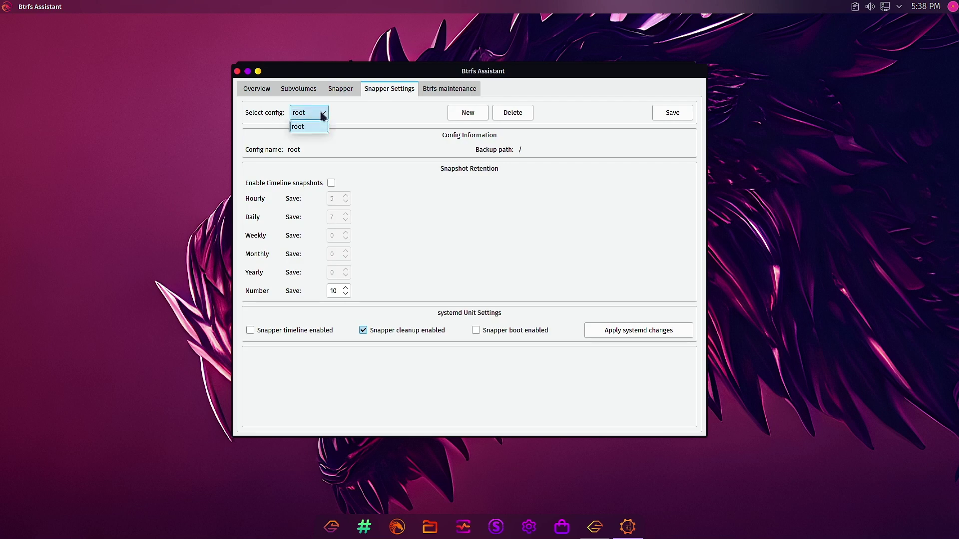
pyautogui.click(322, 116)
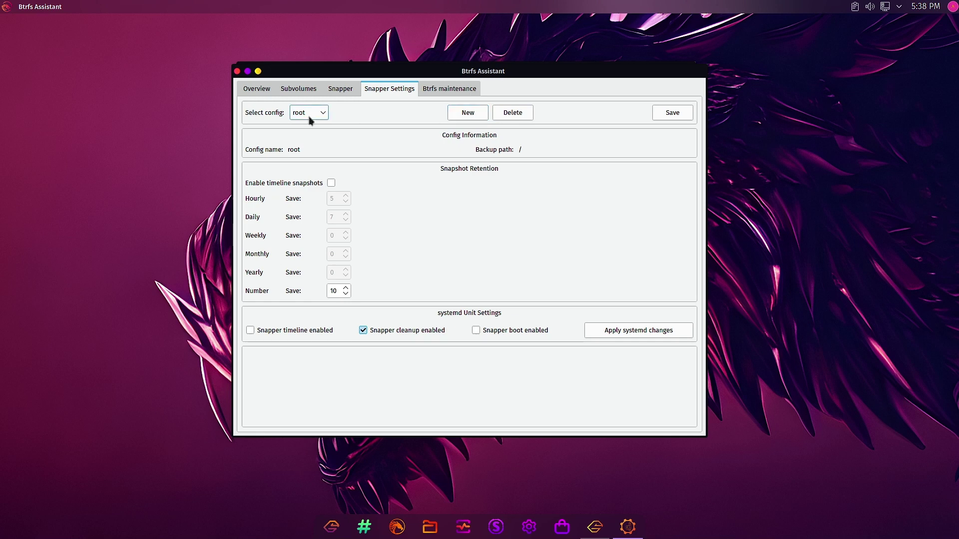
# Start a new snapper config twice, cancelling each time back to root's settings.
pyautogui.click(465, 115)
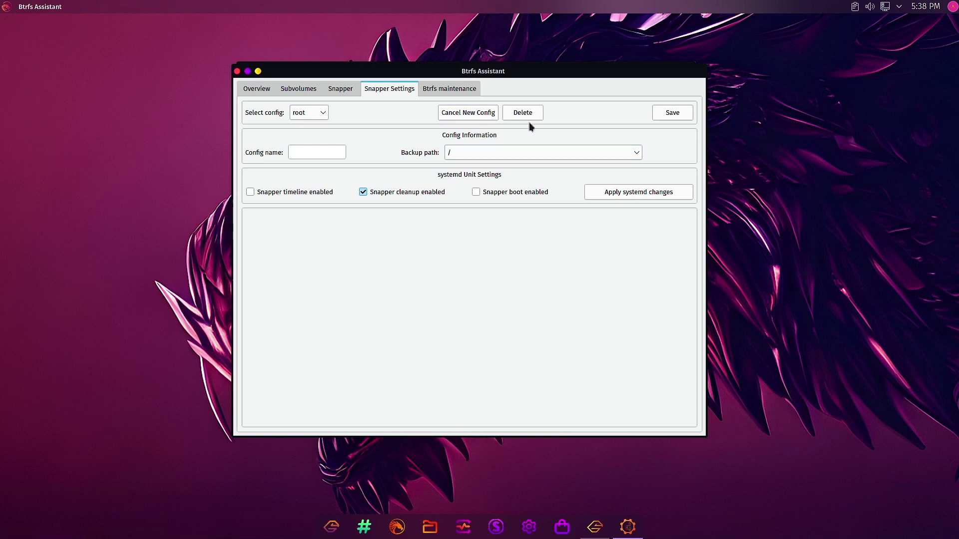
pyautogui.click(460, 116)
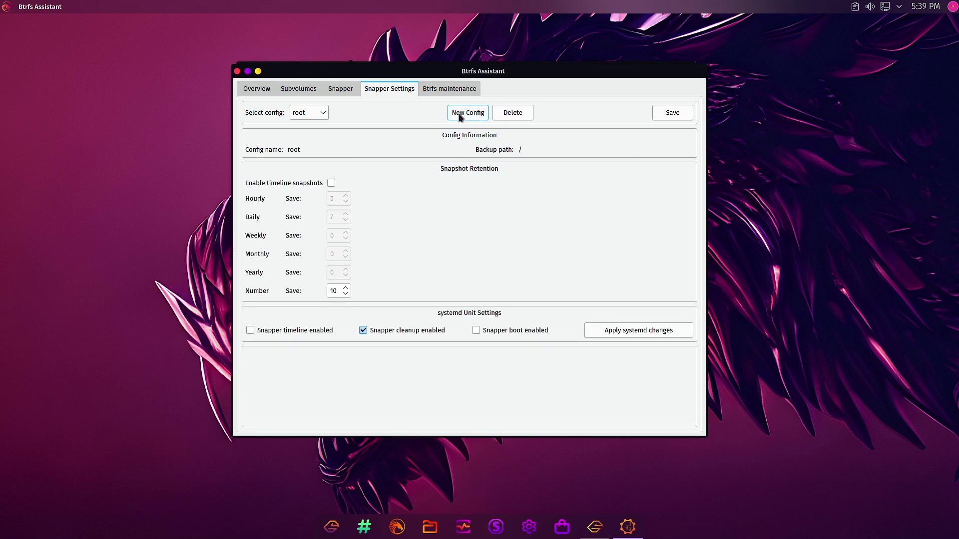
pyautogui.click(476, 115)
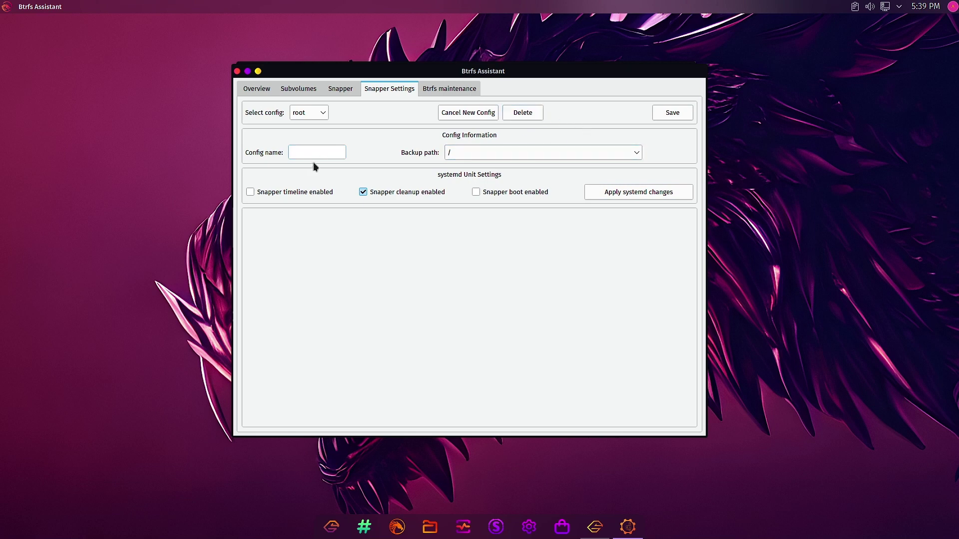
pyautogui.click(469, 113)
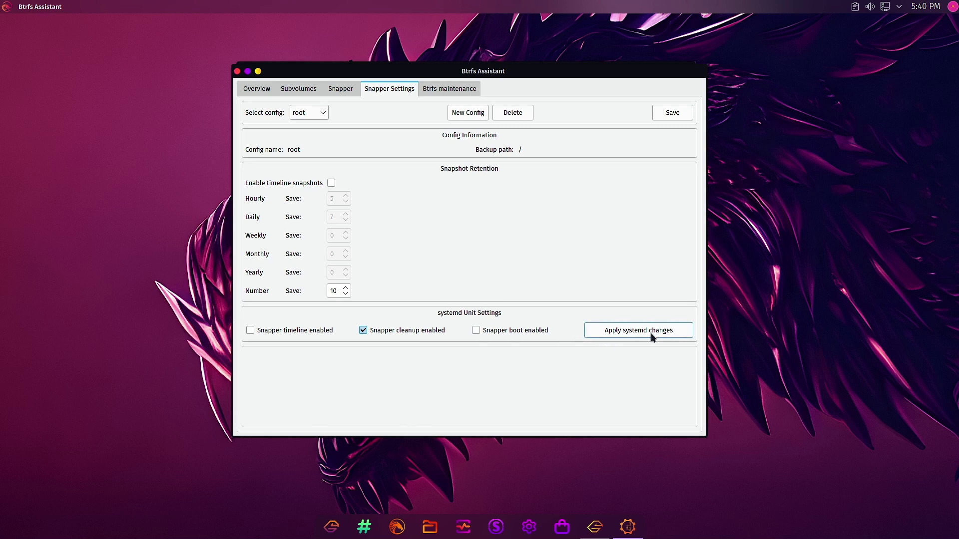
# Review the Btrfs maintenance schedule, leaving balance frequency at weekly.
pyautogui.click(469, 94)
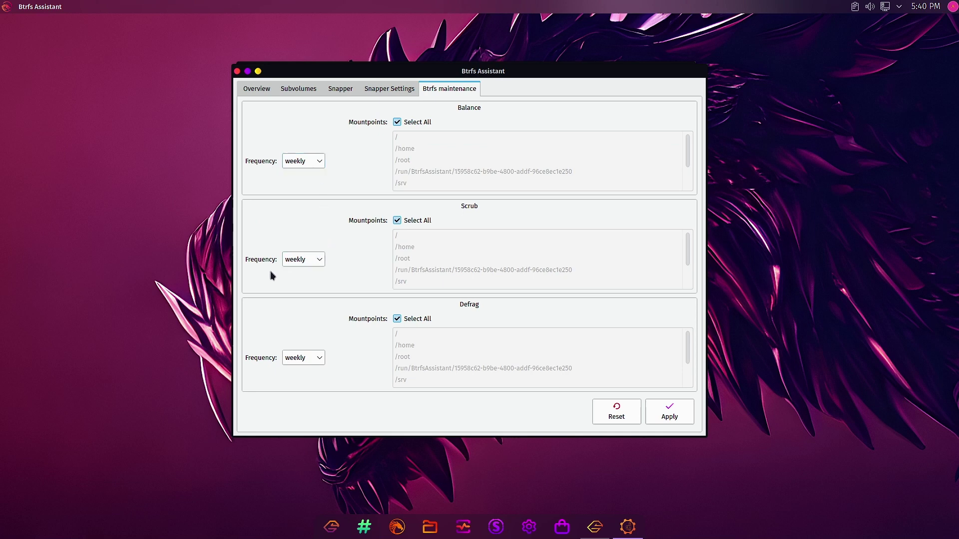
pyautogui.click(321, 162)
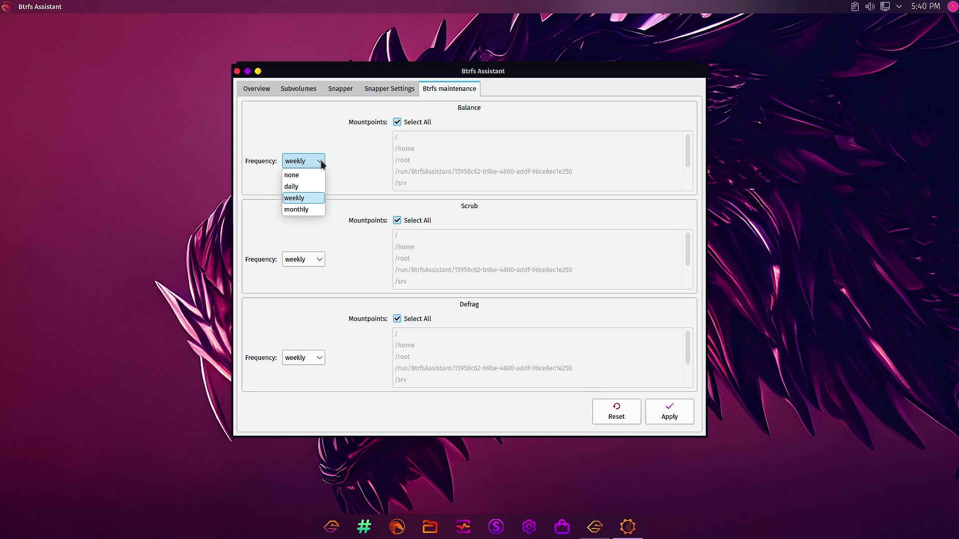
pyautogui.click(358, 168)
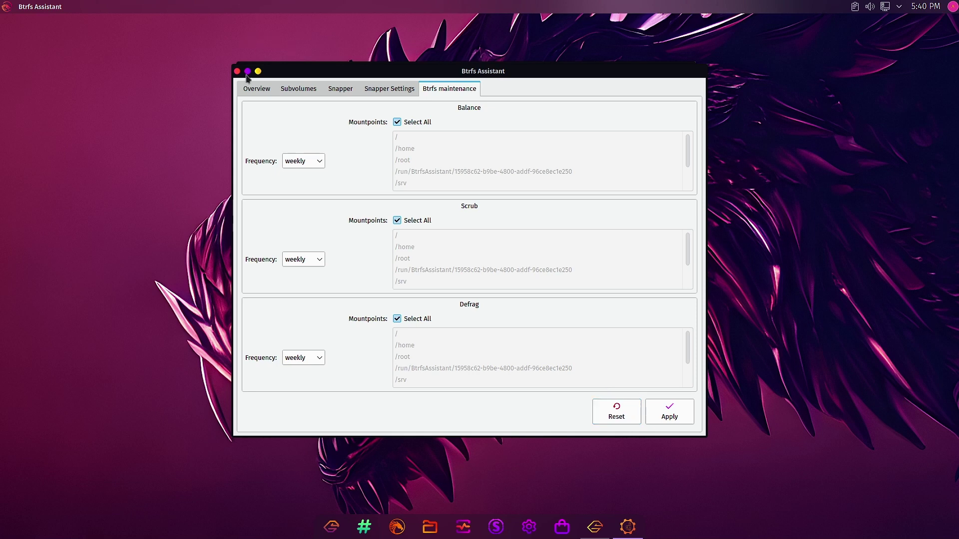
# Return to the Overview to watch the scrub progress past 76% error-free.
pyautogui.click(257, 88)
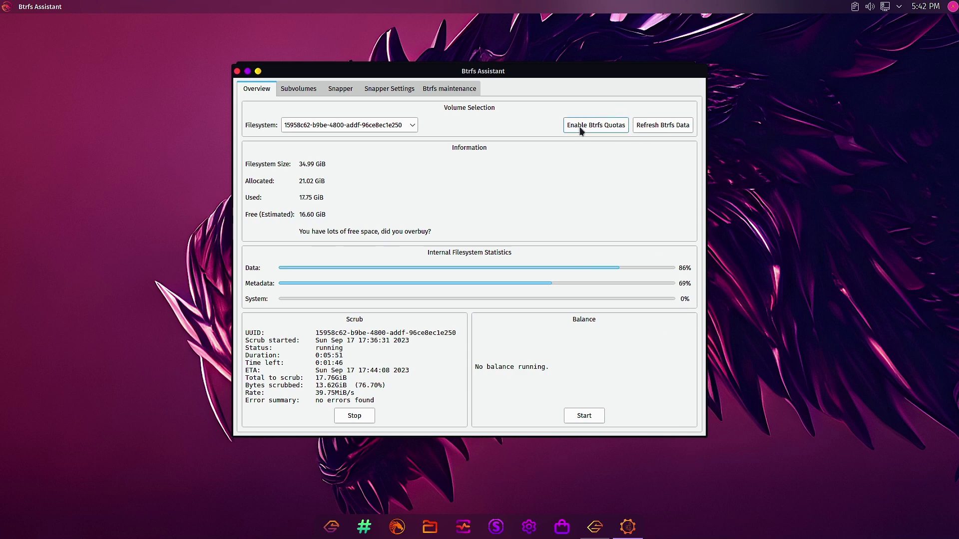
# Enable Btrfs quotas, refresh the filesystem data, then disable quotas again.
pyautogui.click(614, 131)
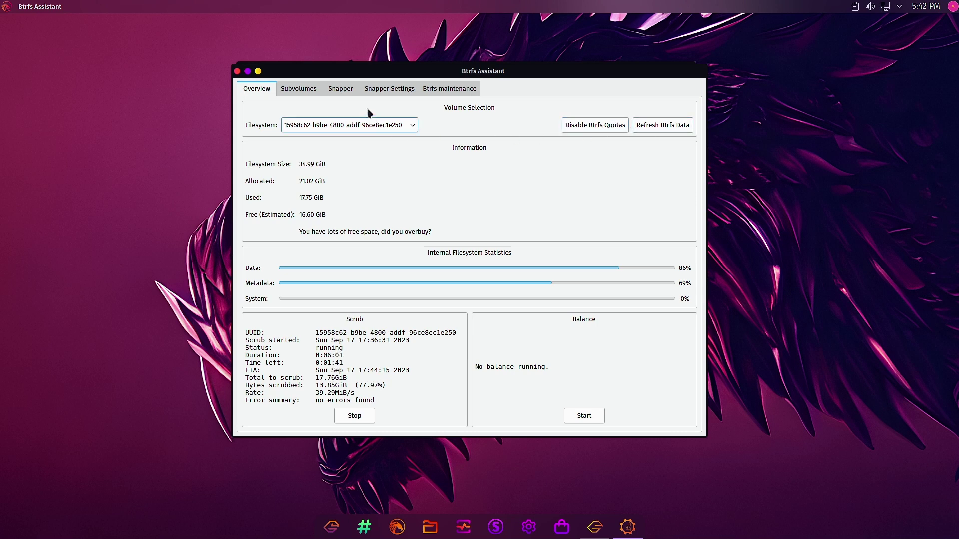
pyautogui.click(651, 127)
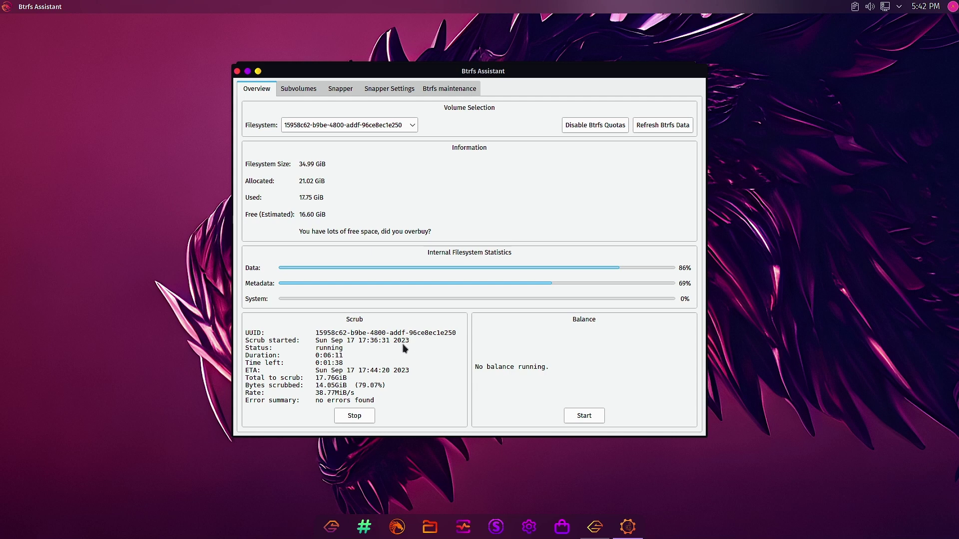
pyautogui.click(594, 129)
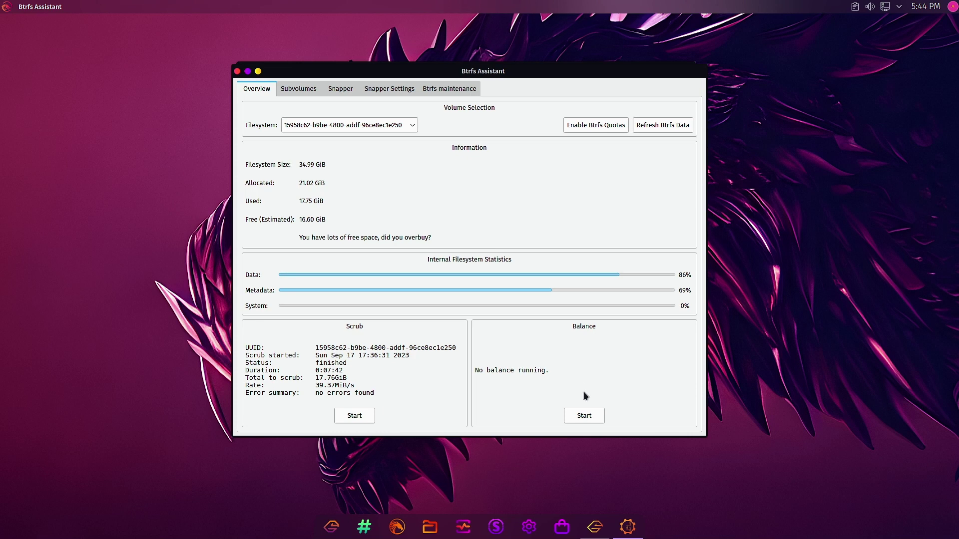
# Start a balance on the root filesystem '/' from the Balance panel.
pyautogui.click(586, 416)
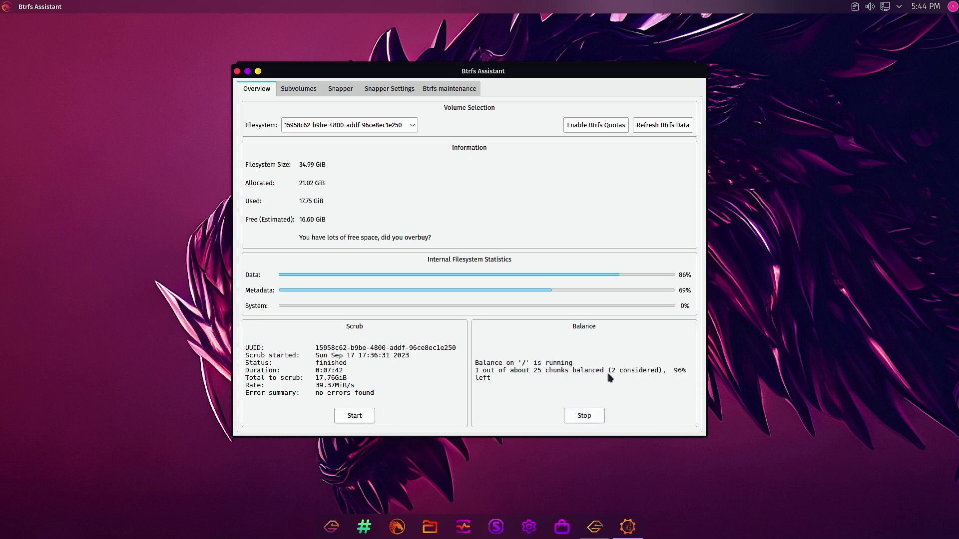